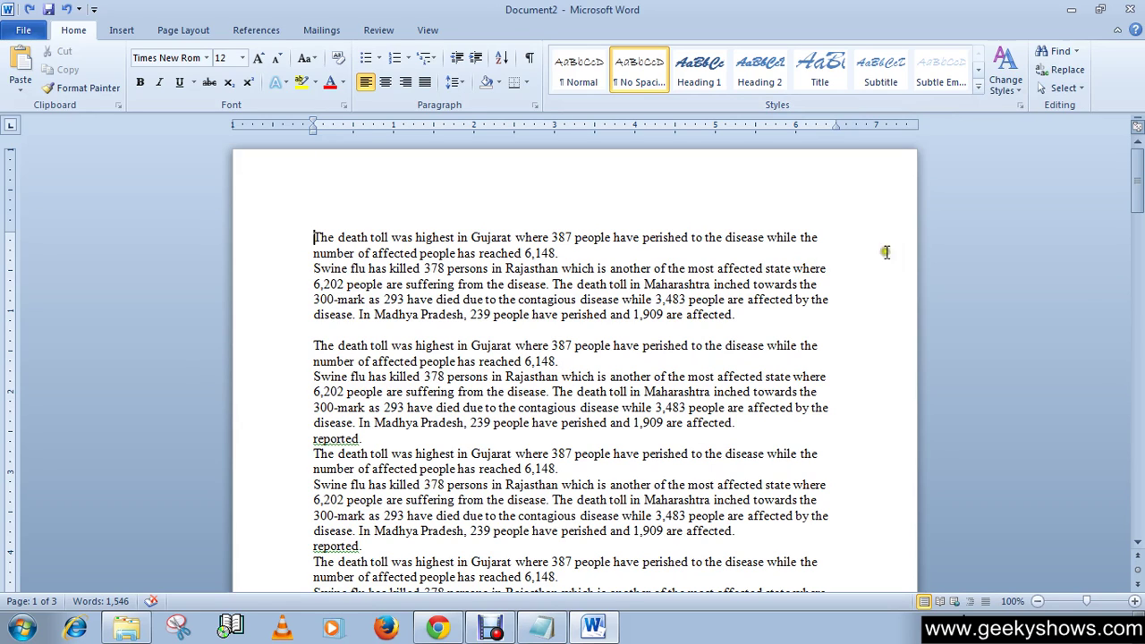
Apply Clear Formatting from the Quick Styles gallery, then select the document's first paragraph.
left_click(978, 90)
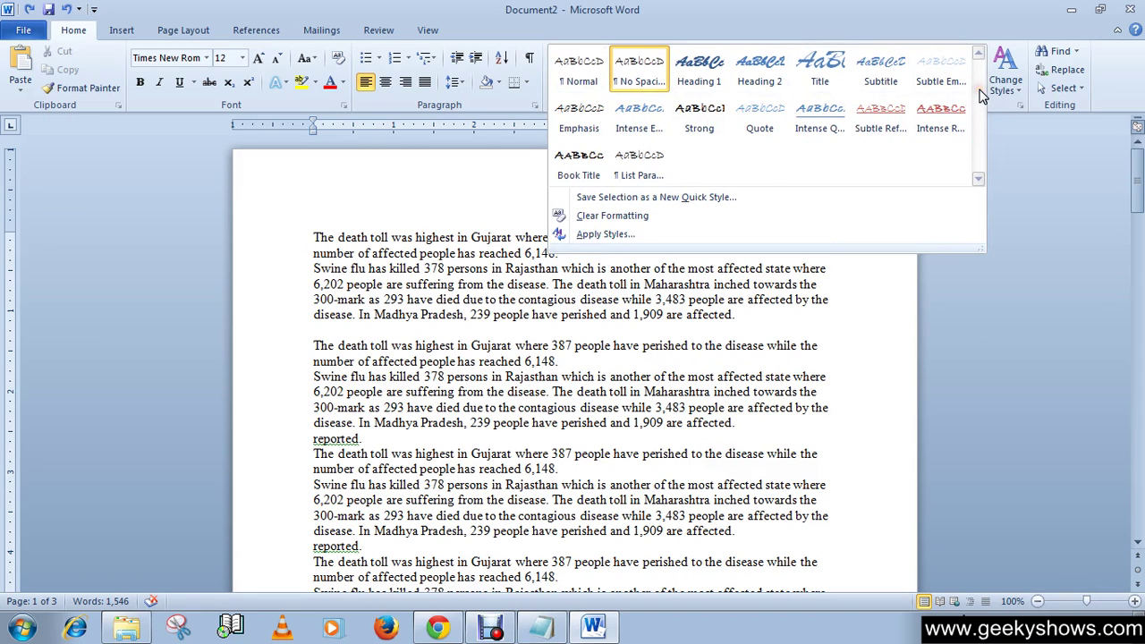
left_click(624, 216)
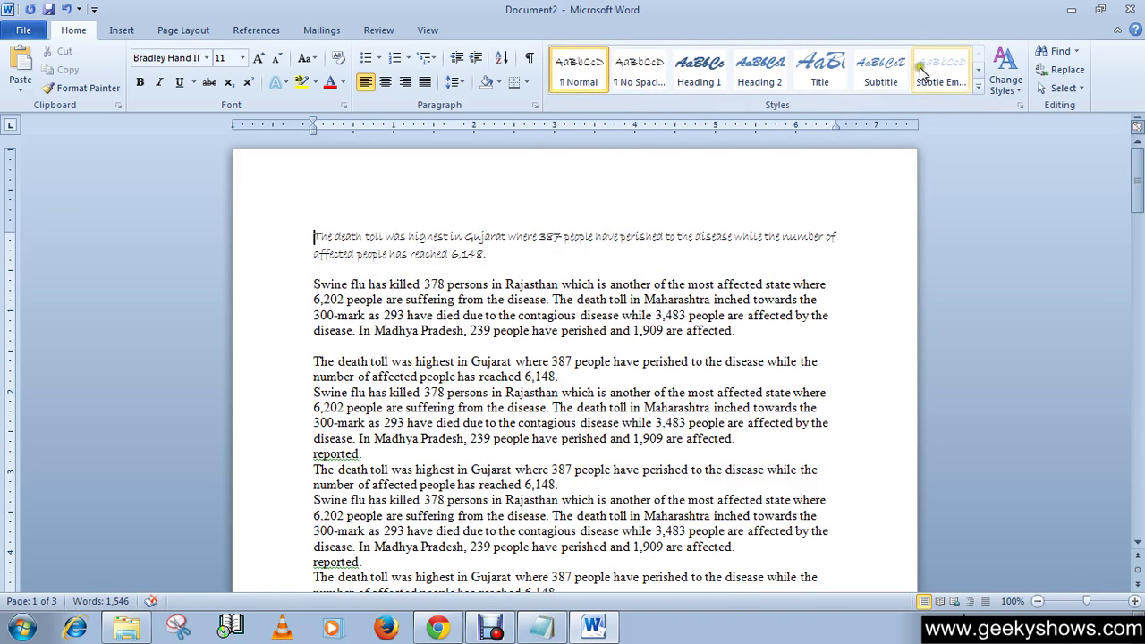
left_click(979, 90)
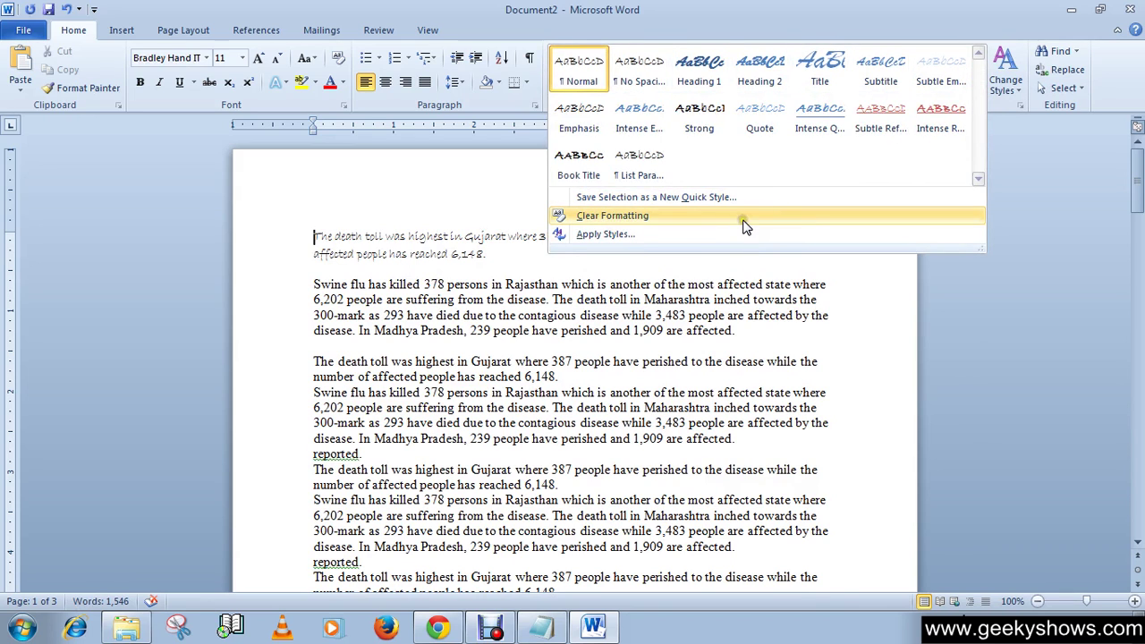
left_click(782, 215)
left_click(573, 284)
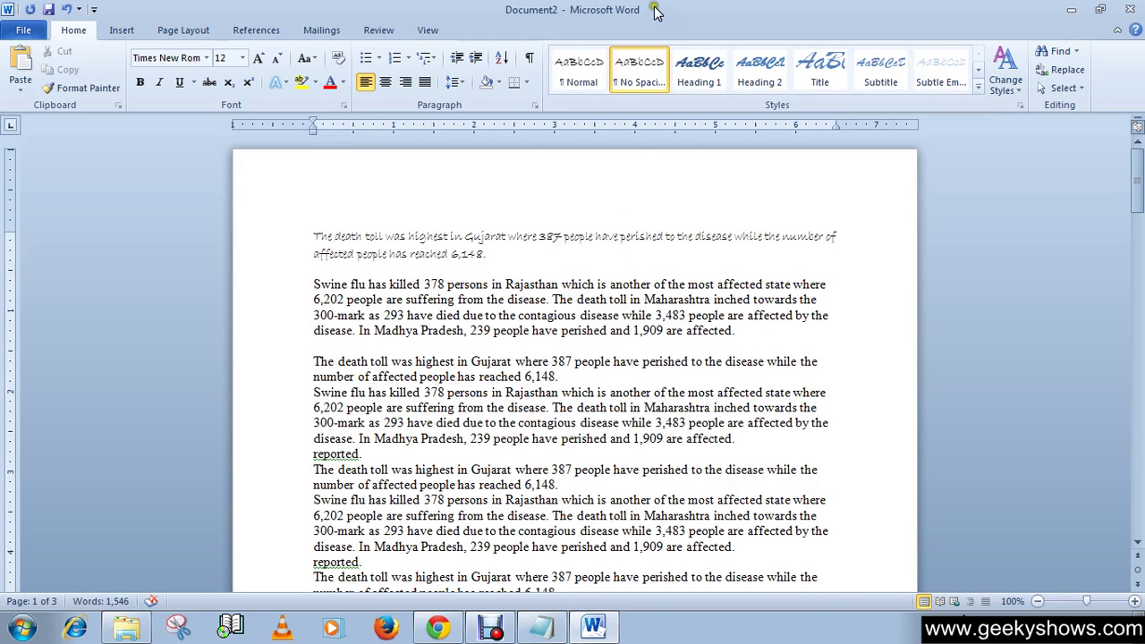
key("ctrl+Home")
key("ctrl+z")
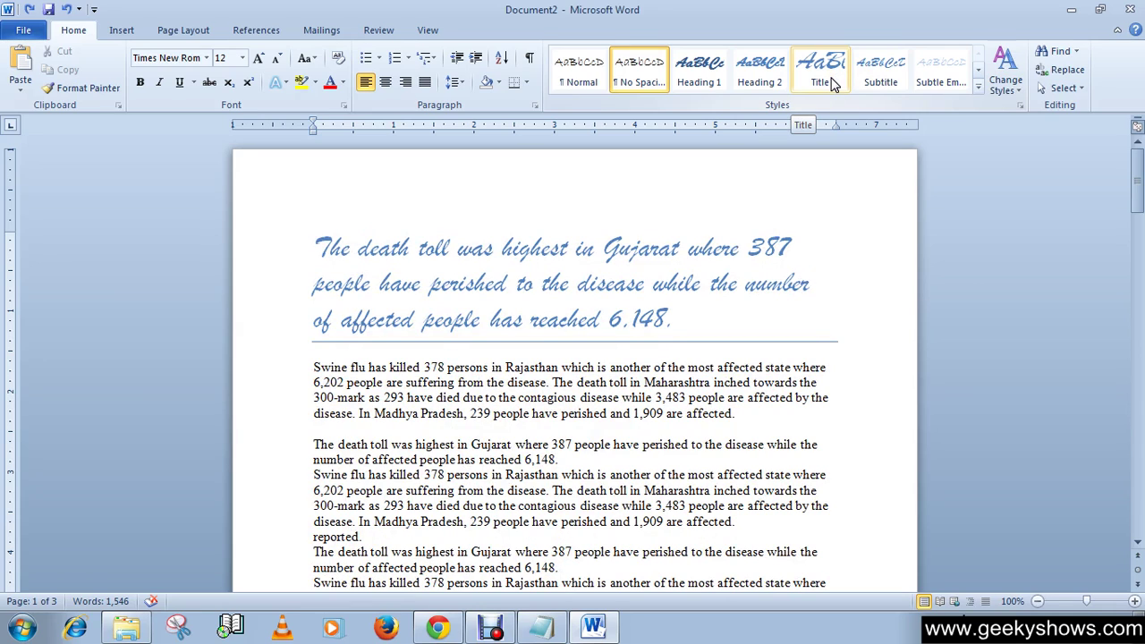
Give the first paragraph the Title style, making it a large blue italic heading.
left_click(832, 83)
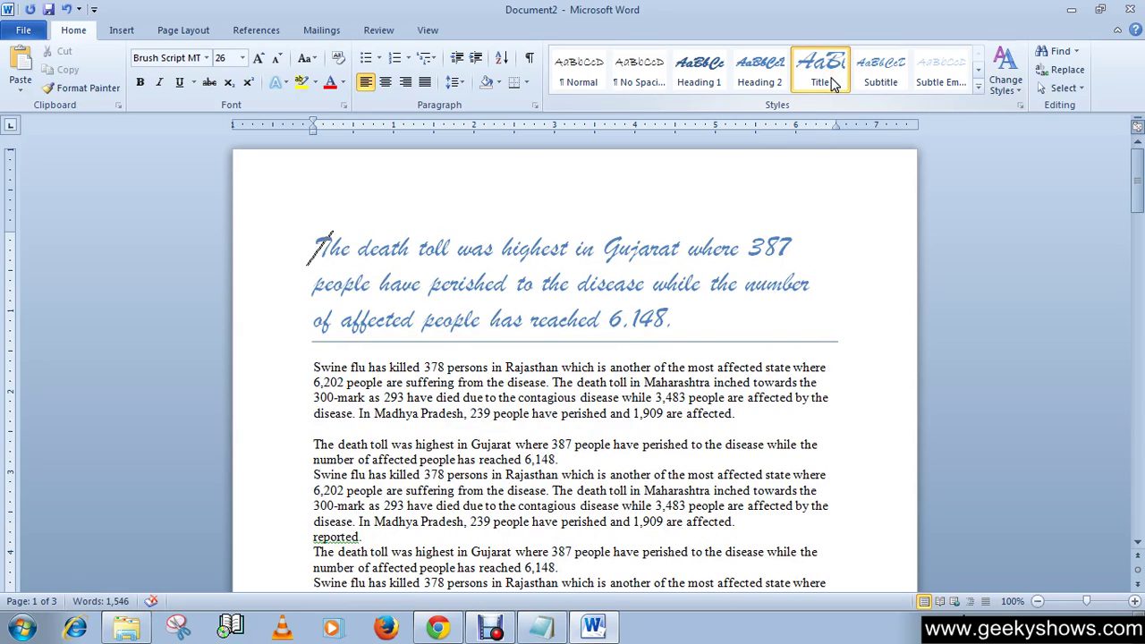
left_click(522, 382)
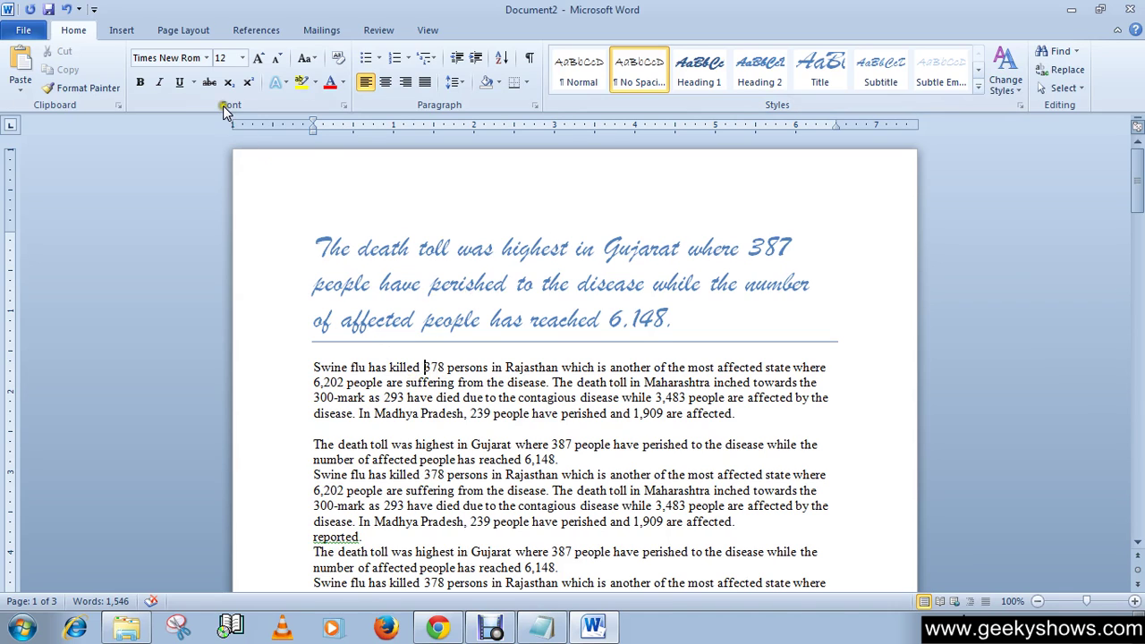
Apply the built-in Foundry theme from the Page Layout Themes gallery.
left_click(195, 32)
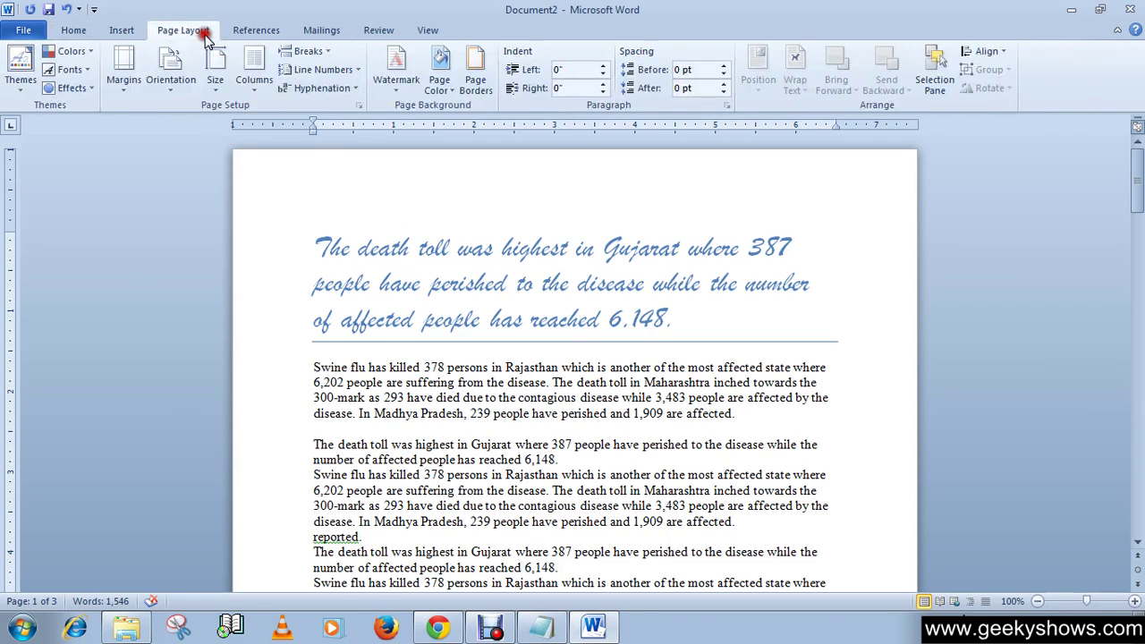
left_click(22, 97)
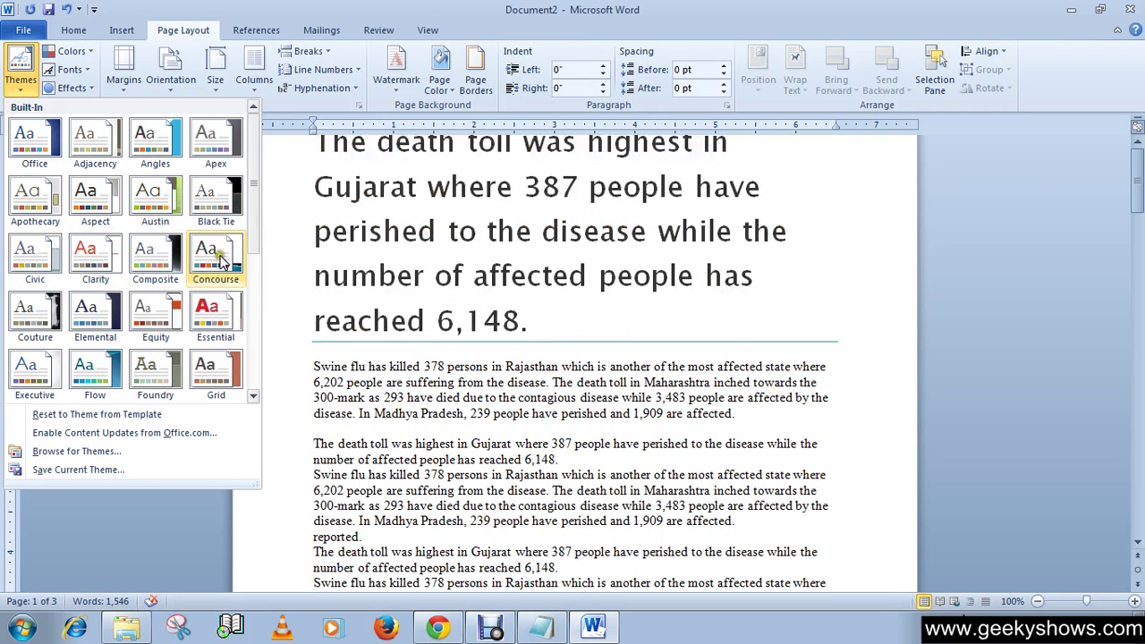
left_click(151, 375)
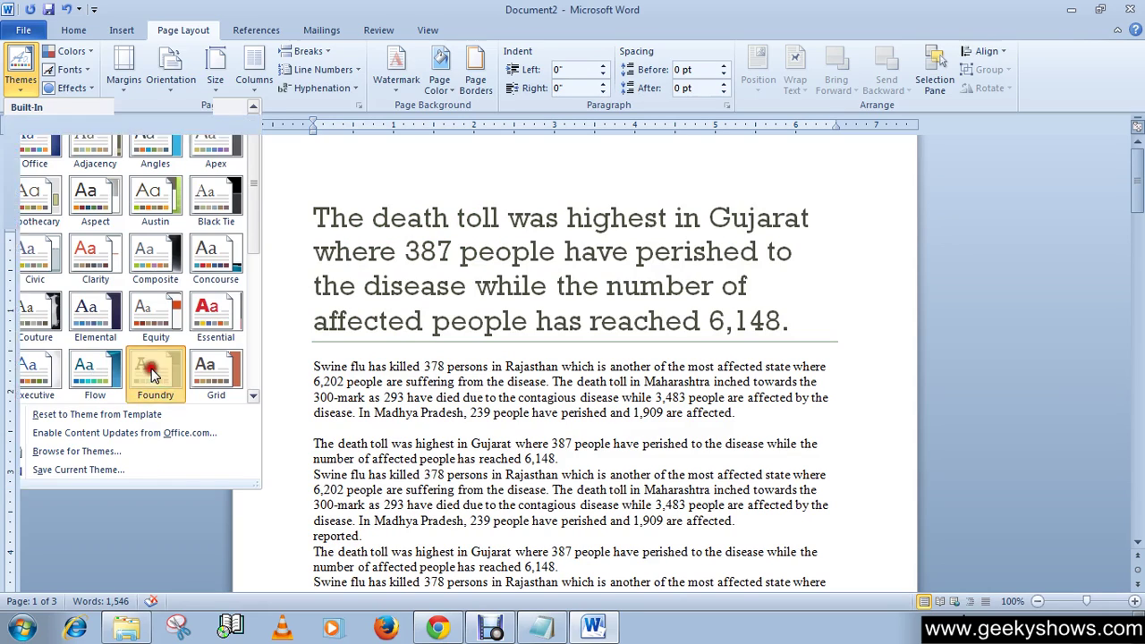
left_click(455, 381)
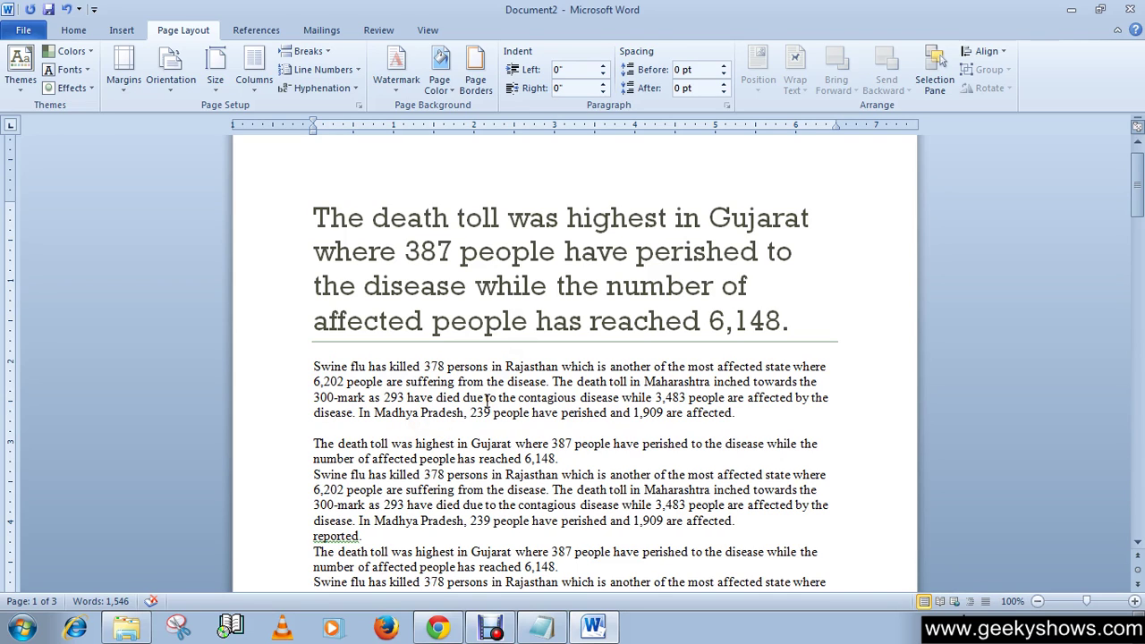
left_click(76, 30)
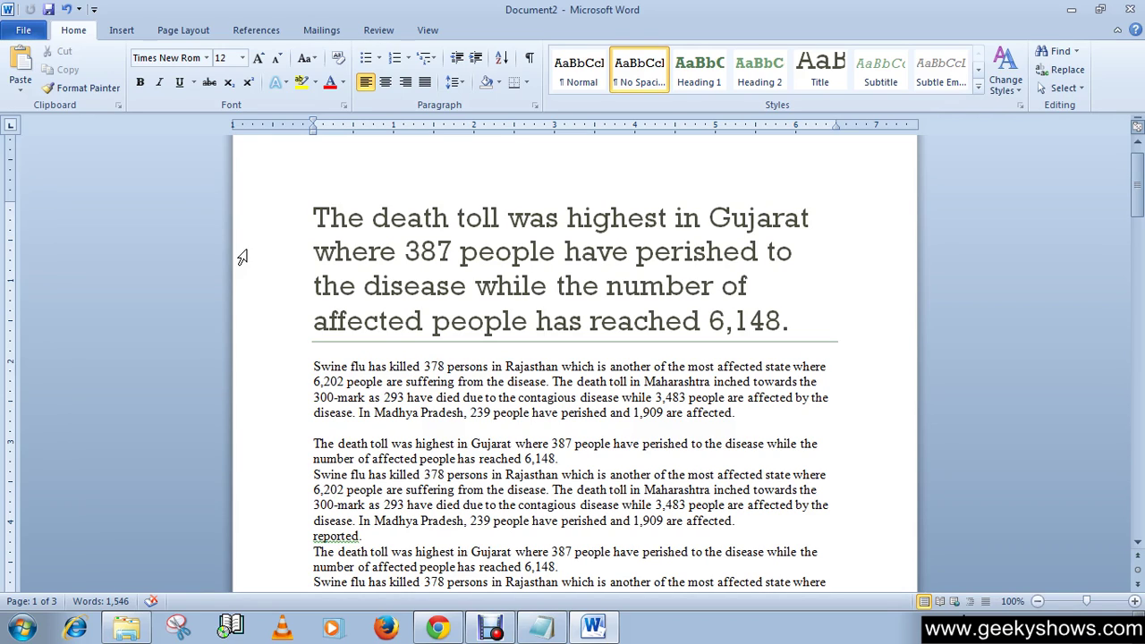
left_click(344, 355)
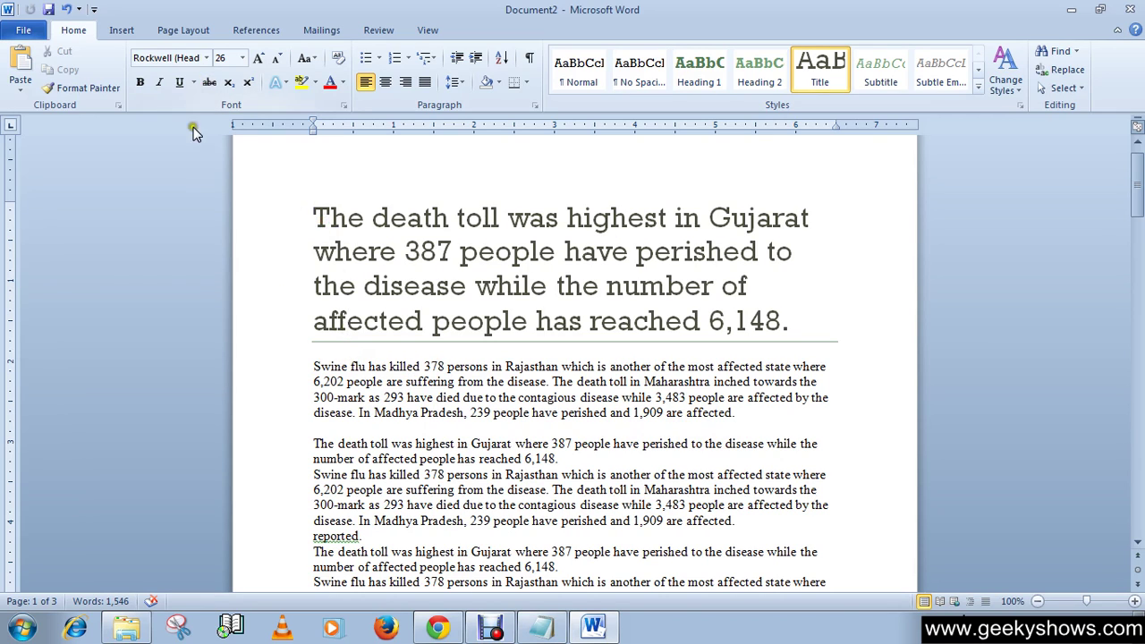
left_click(182, 30)
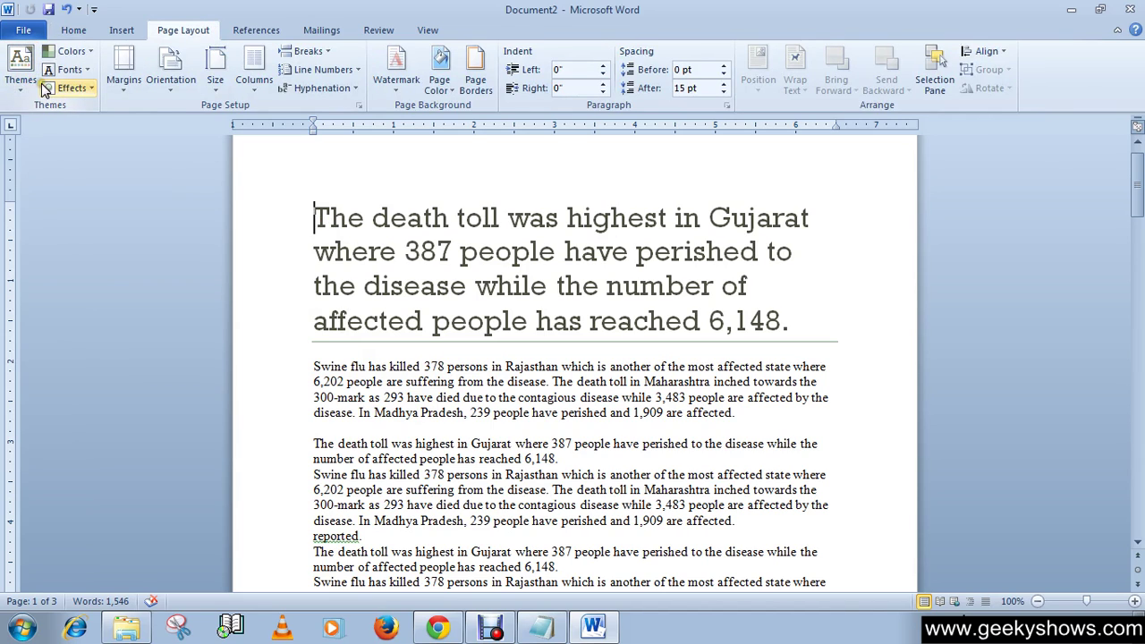
Start new theme colours with Text/Background Dark 1 dark red and Light 1 light blue.
left_click(90, 49)
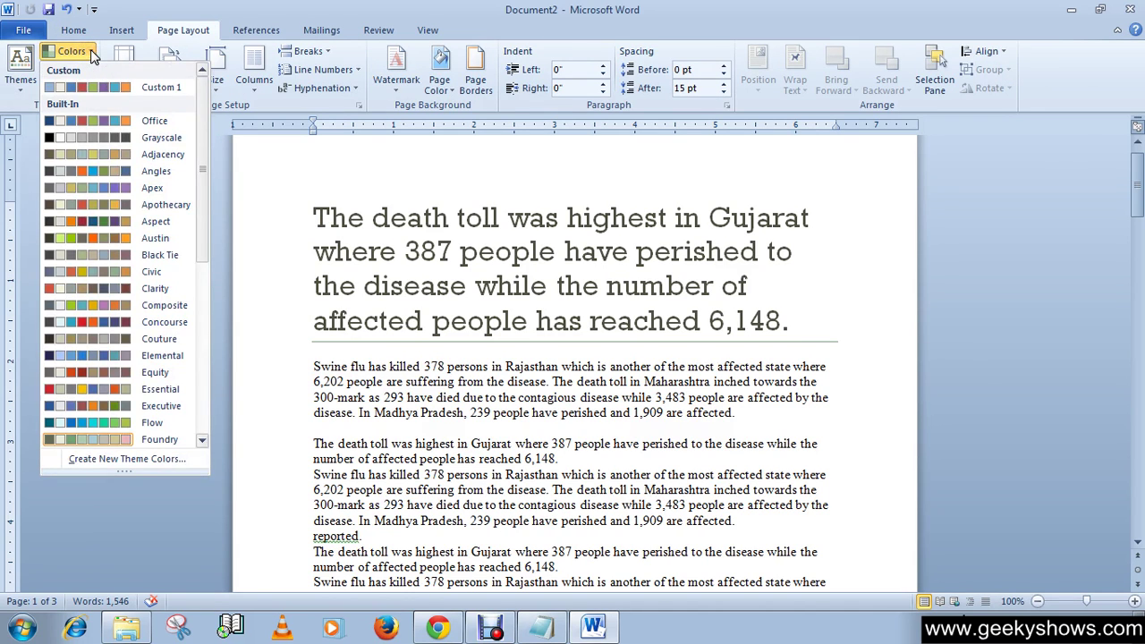
left_click(91, 462)
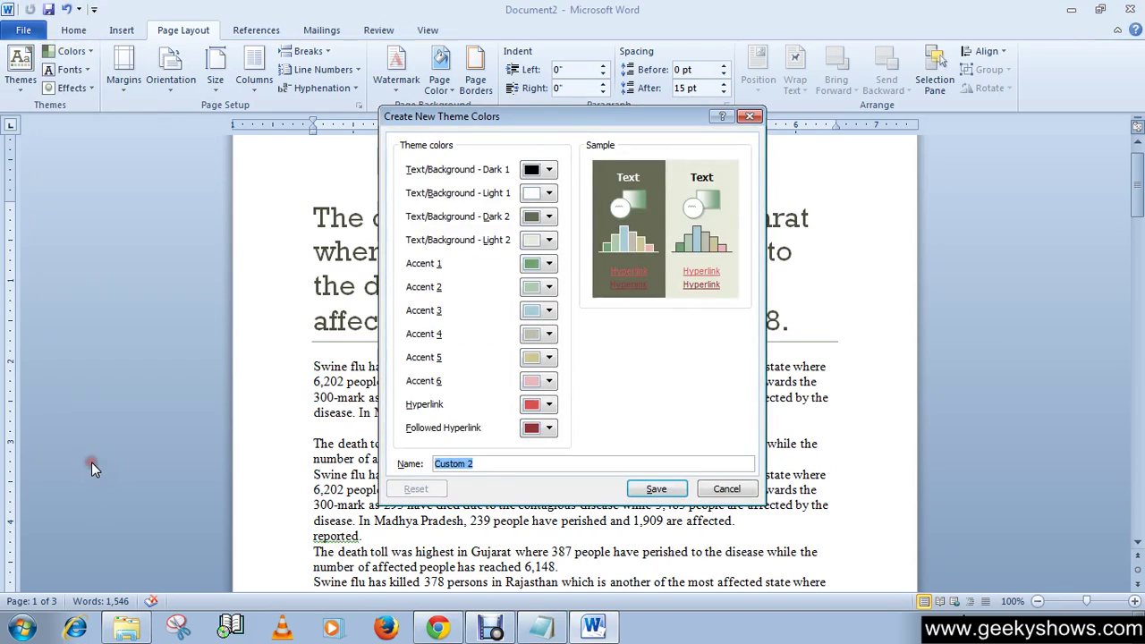
left_click(549, 171)
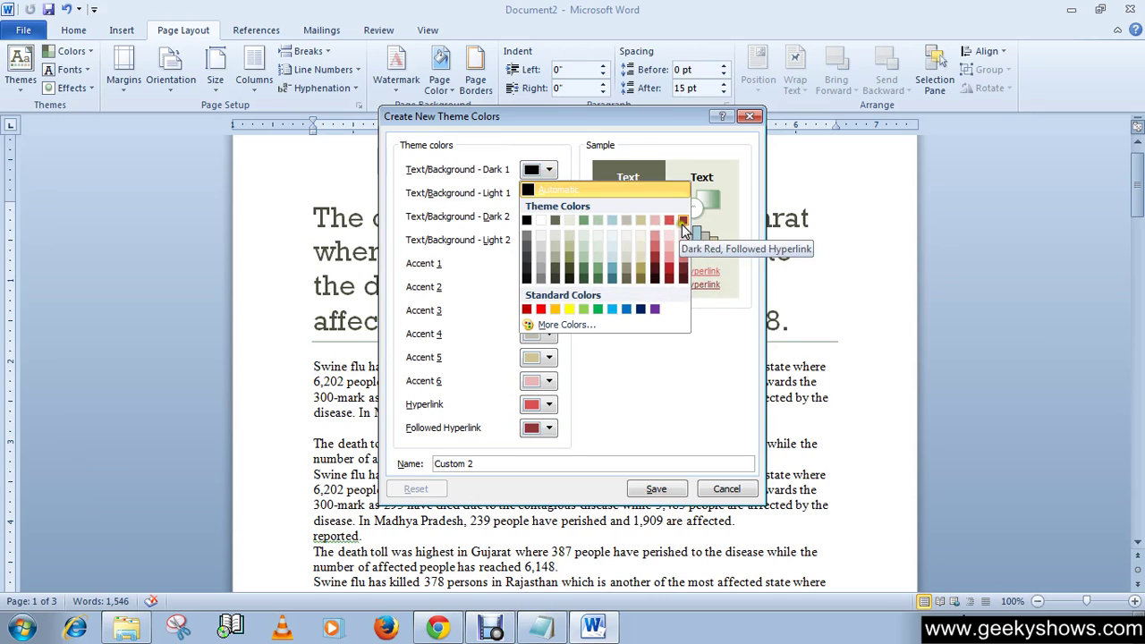
left_click(683, 221)
left_click(551, 194)
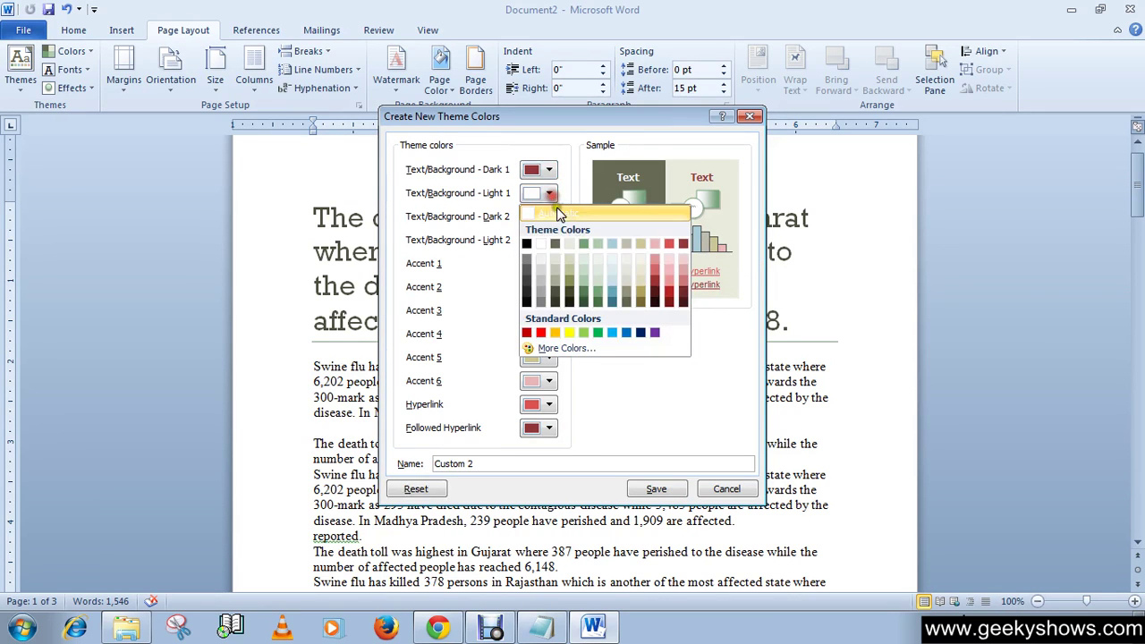
left_click(614, 261)
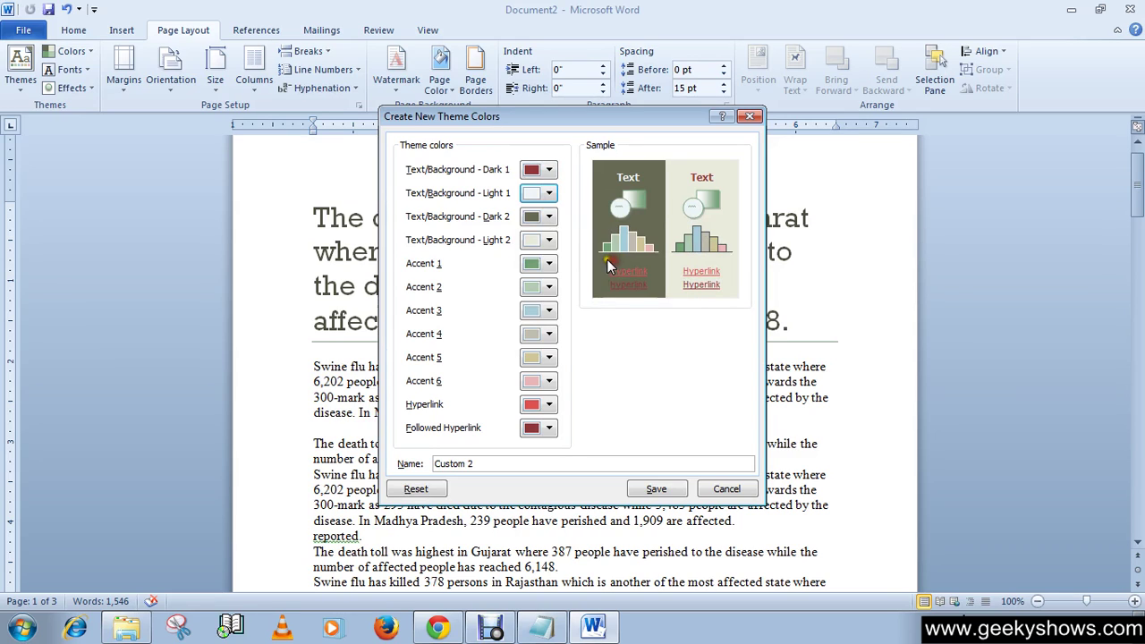
Leave Dark 2 and Accent 1 unchanged, then name the colour set and save it as Custom 2.
left_click(550, 217)
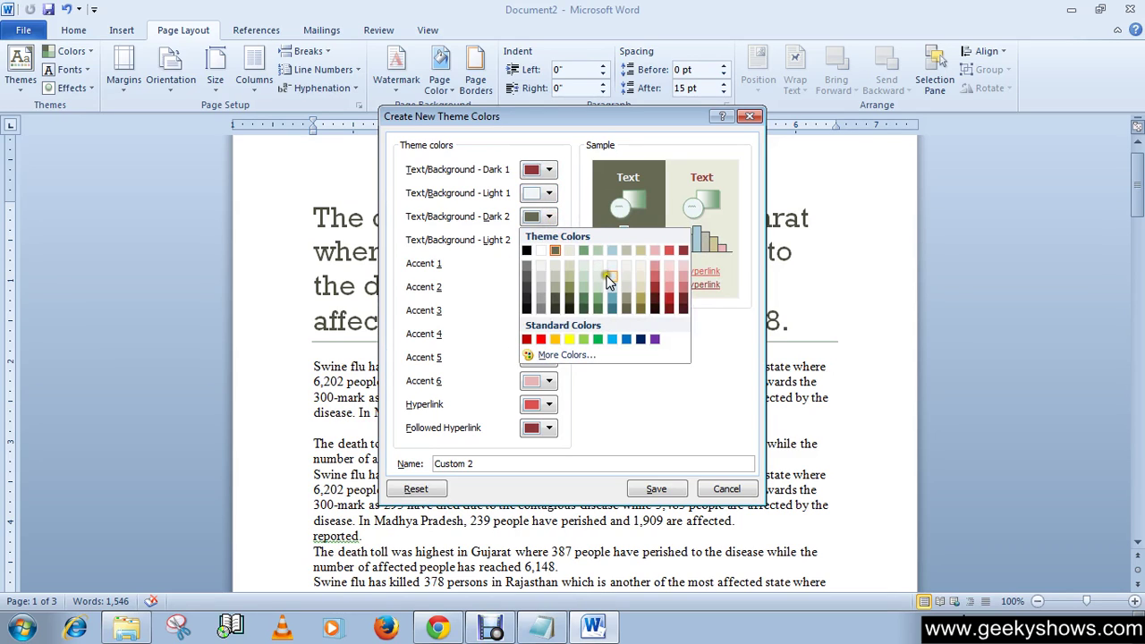
left_click(571, 144)
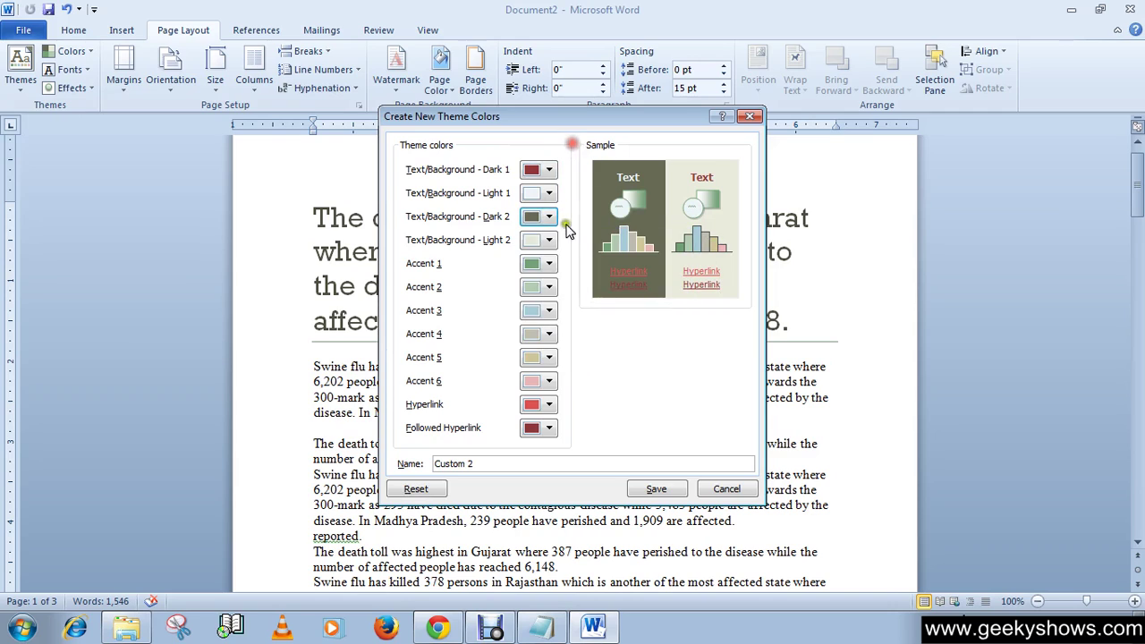
left_click(550, 265)
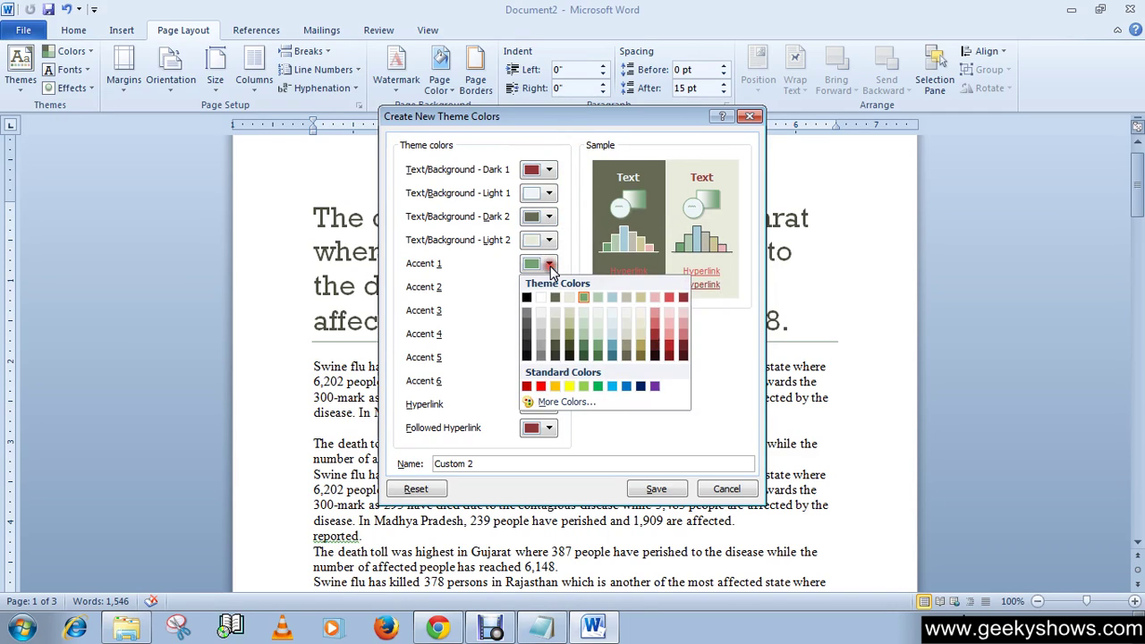
left_click(481, 292)
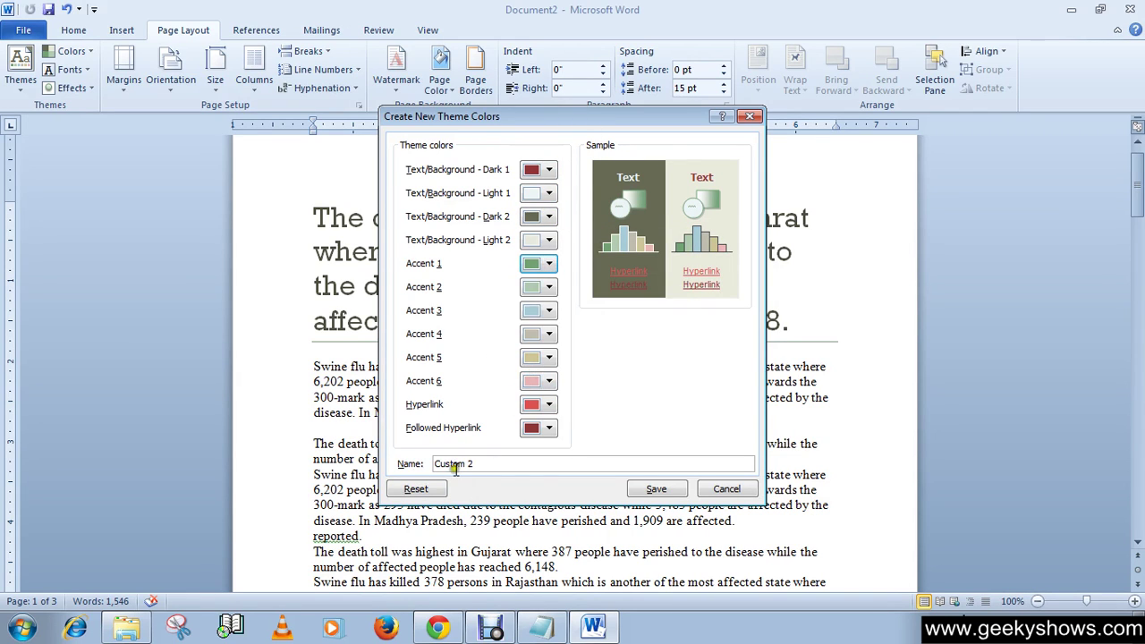
left_click_drag(492, 463, 417, 463)
left_click(512, 465)
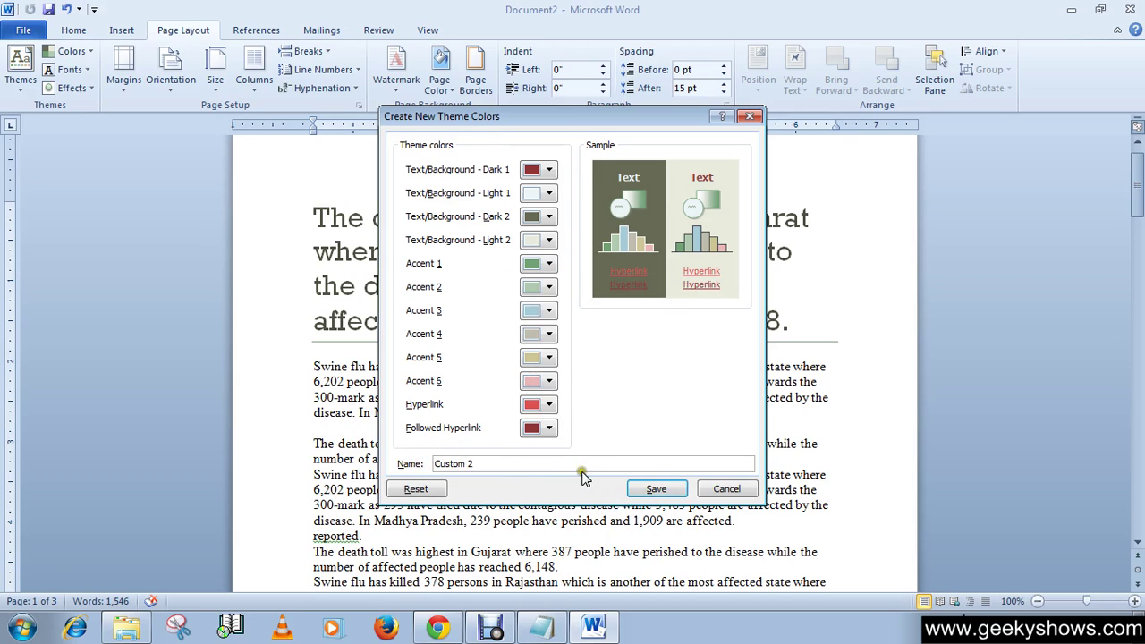
left_click(657, 490)
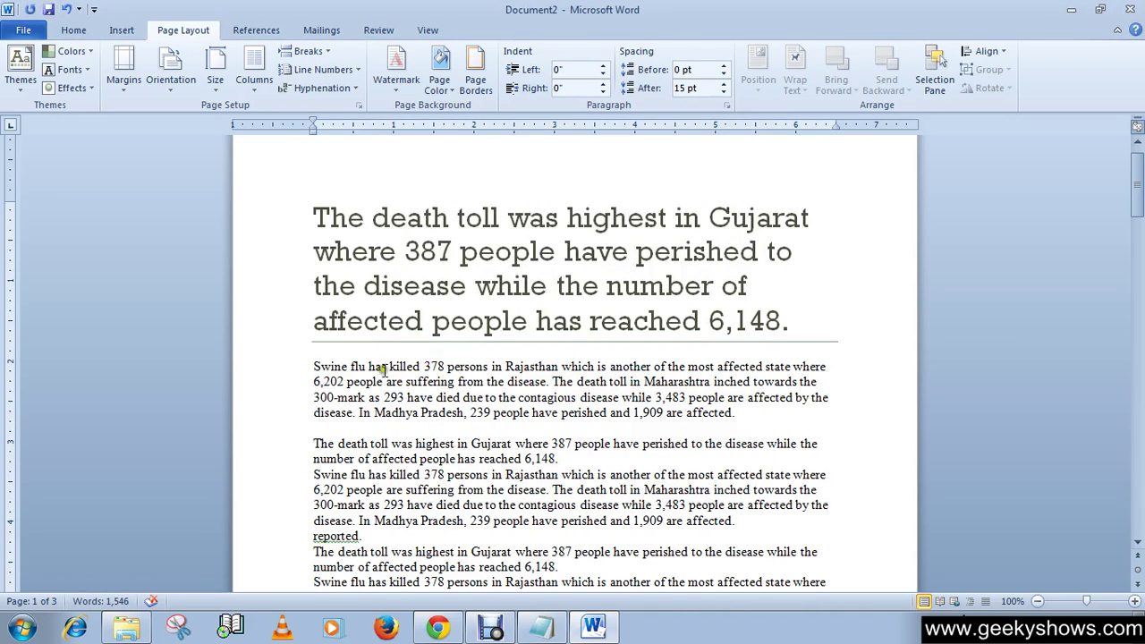
Save a new theme font set pairing Rockwell headings with Ravie body text.
left_click(83, 72)
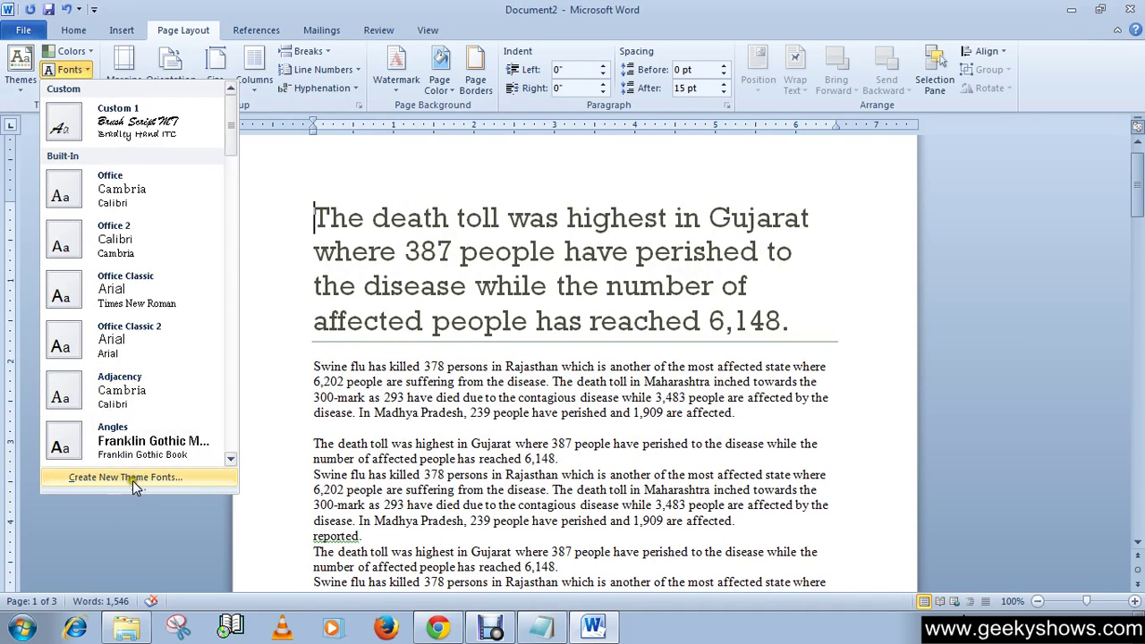
left_click(157, 481)
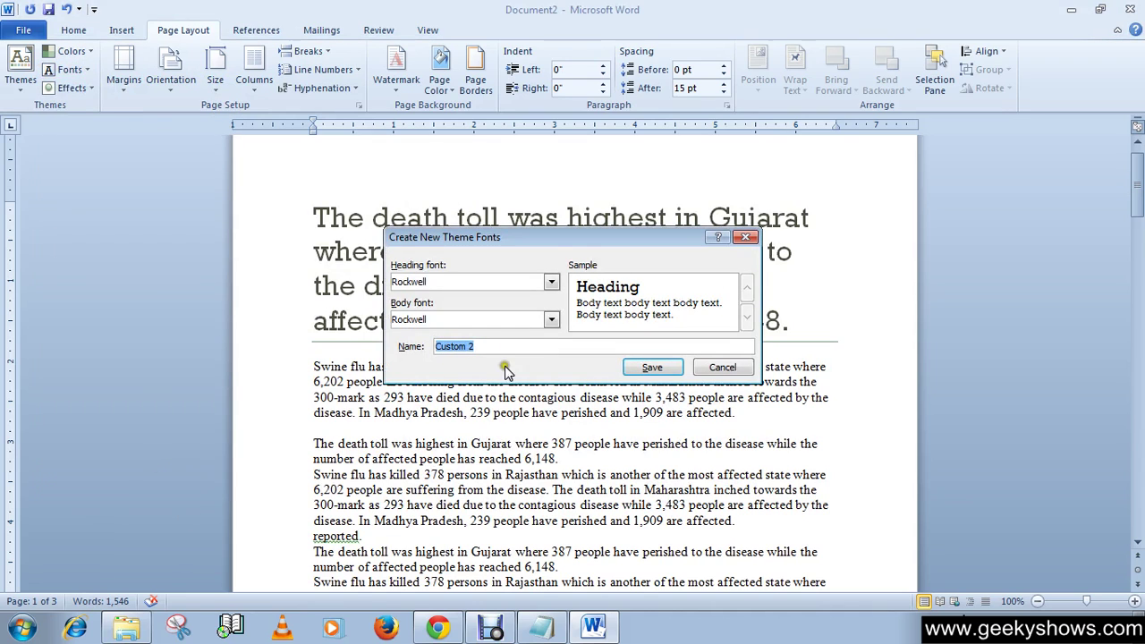
left_click(551, 282)
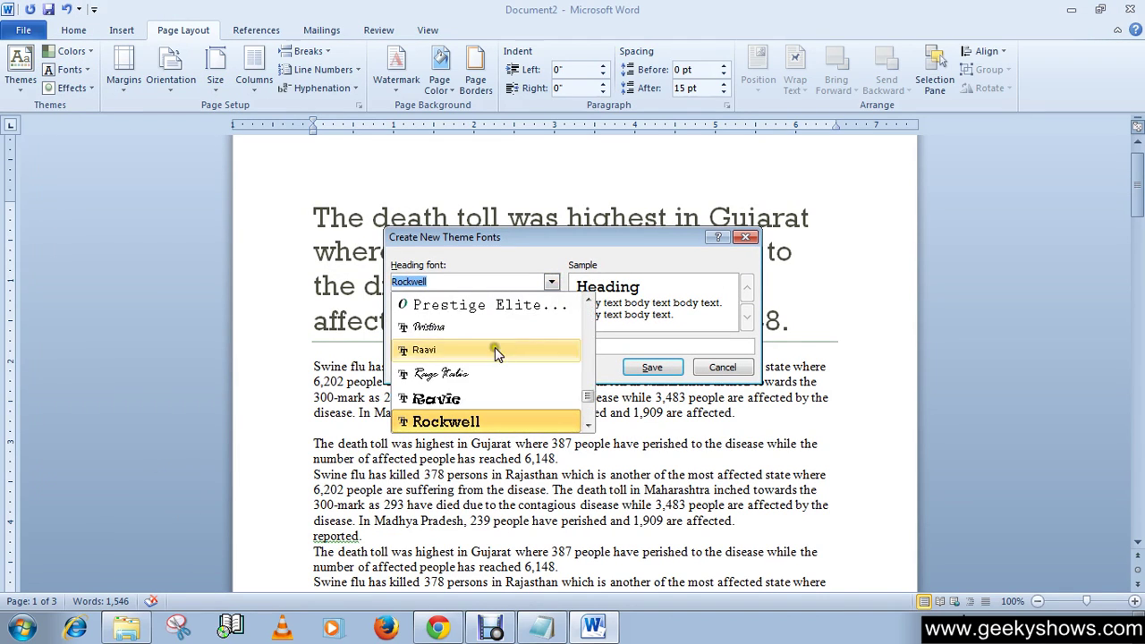
left_click(490, 422)
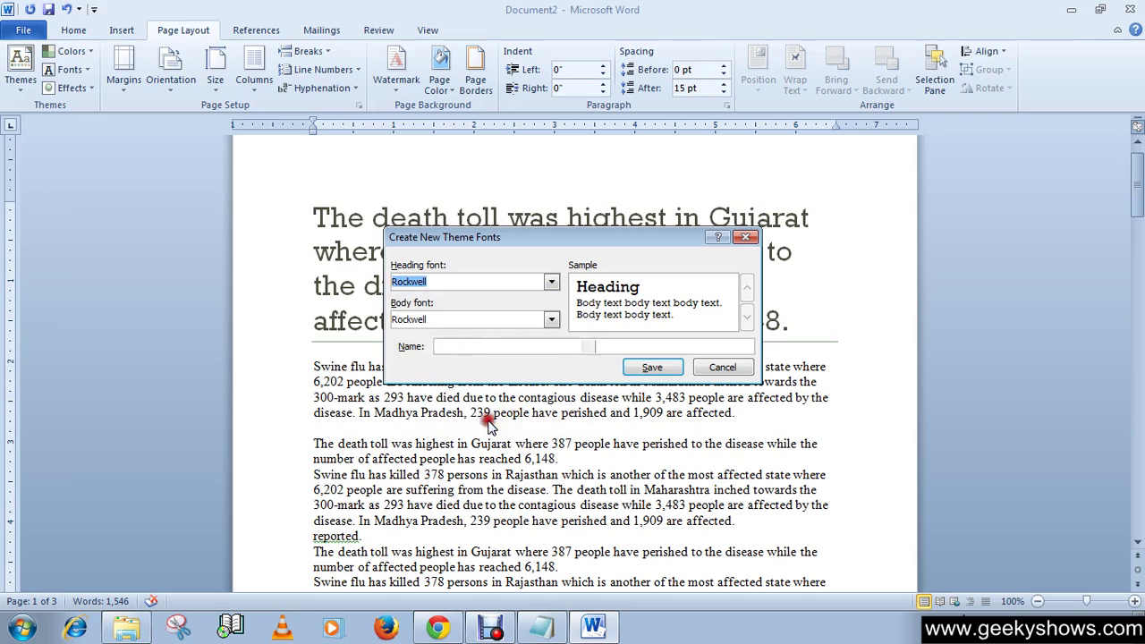
left_click(552, 319)
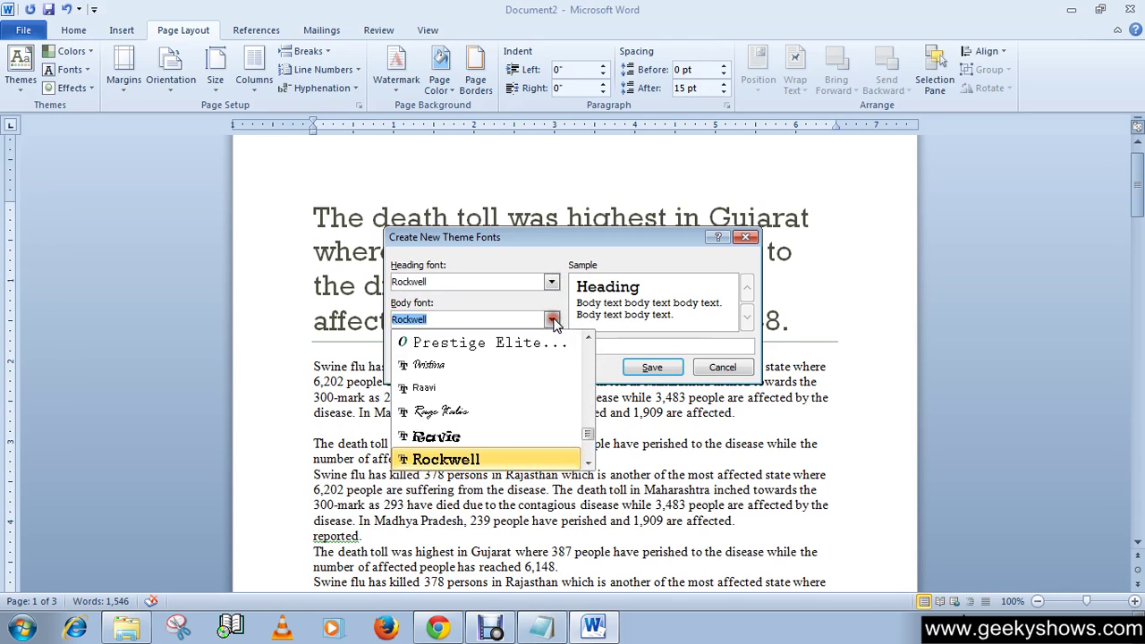
left_click(464, 439)
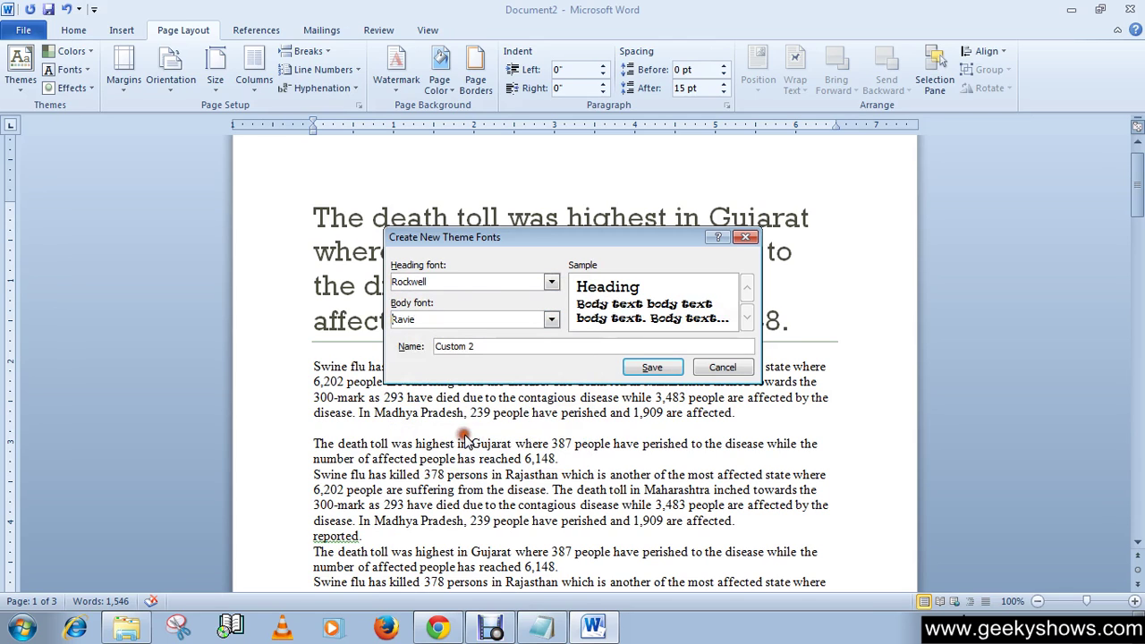
left_click(659, 369)
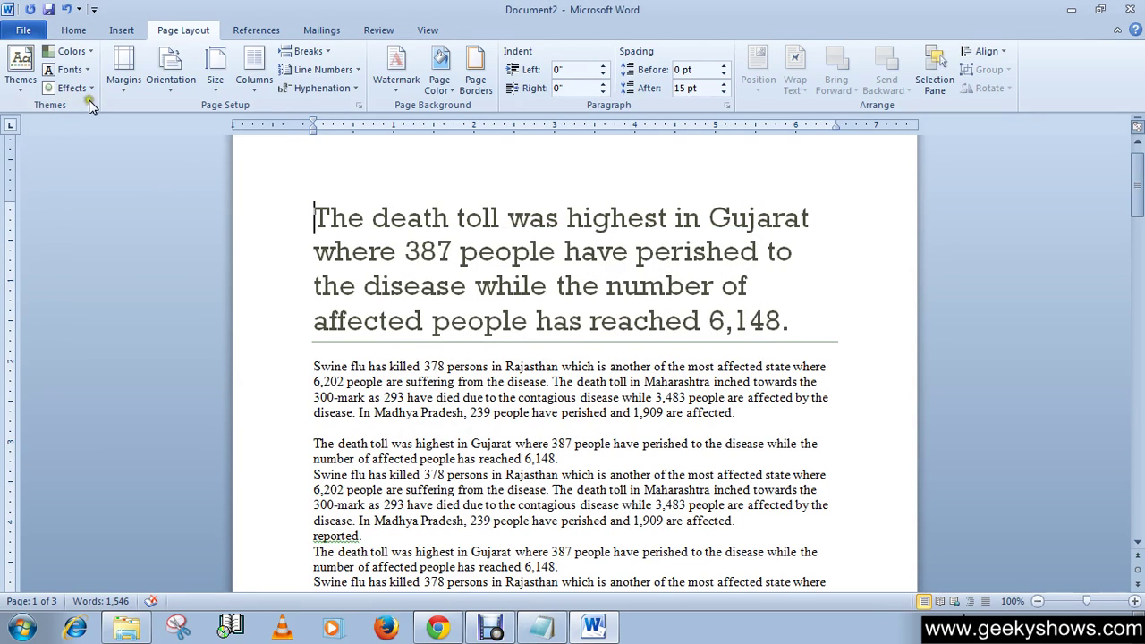
left_click(92, 89)
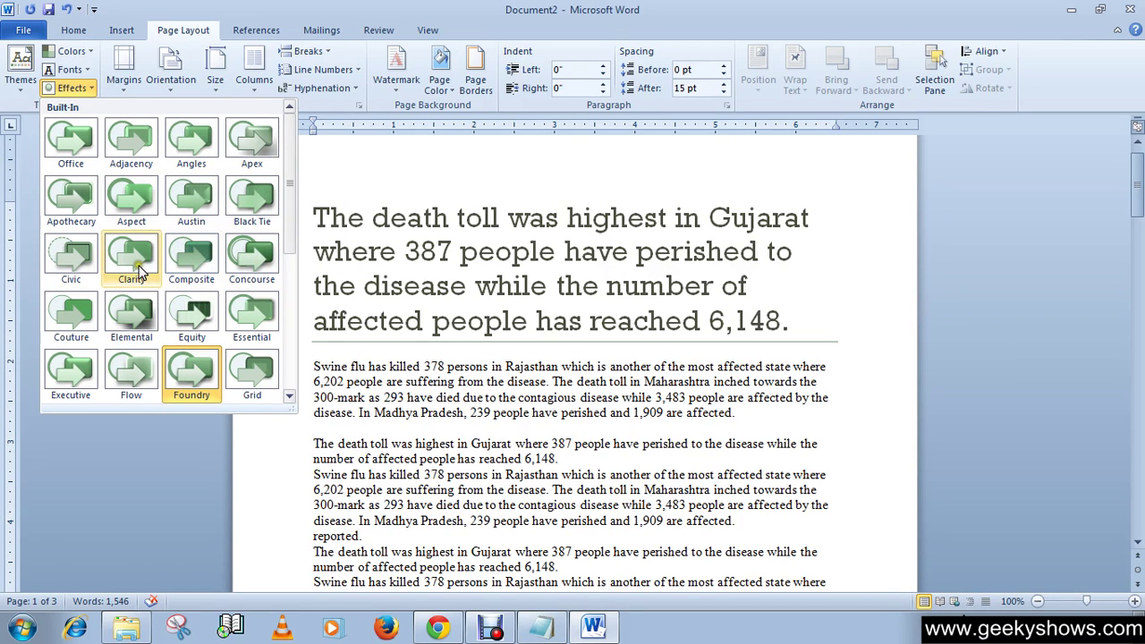
Apply Couture theme effects and save the current theme as Theme1.
left_click(77, 329)
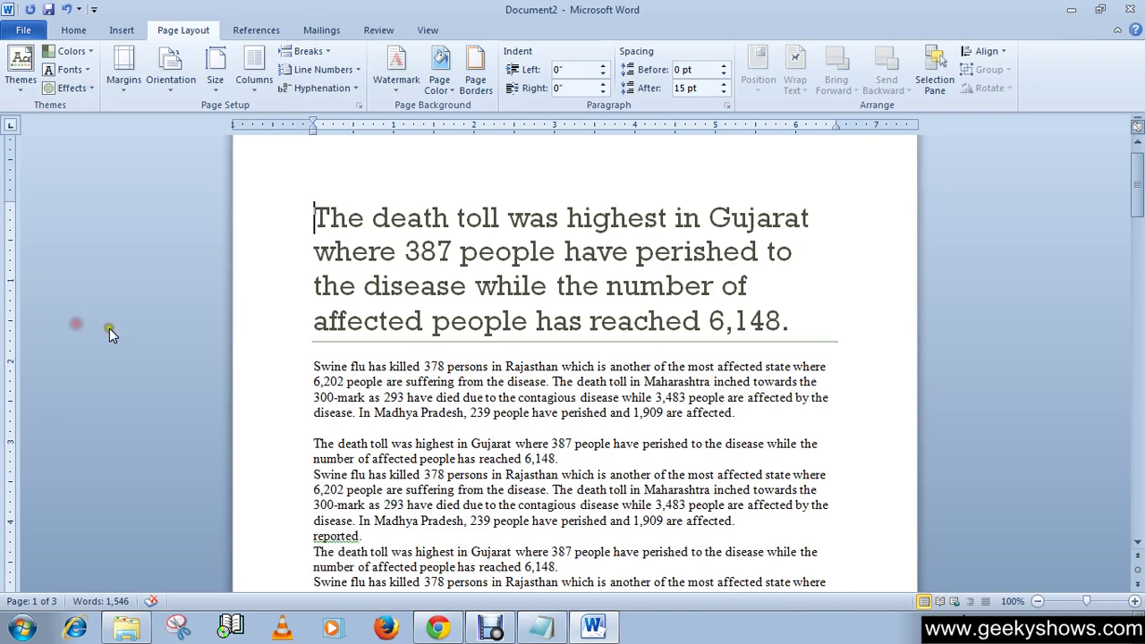
left_click(20, 96)
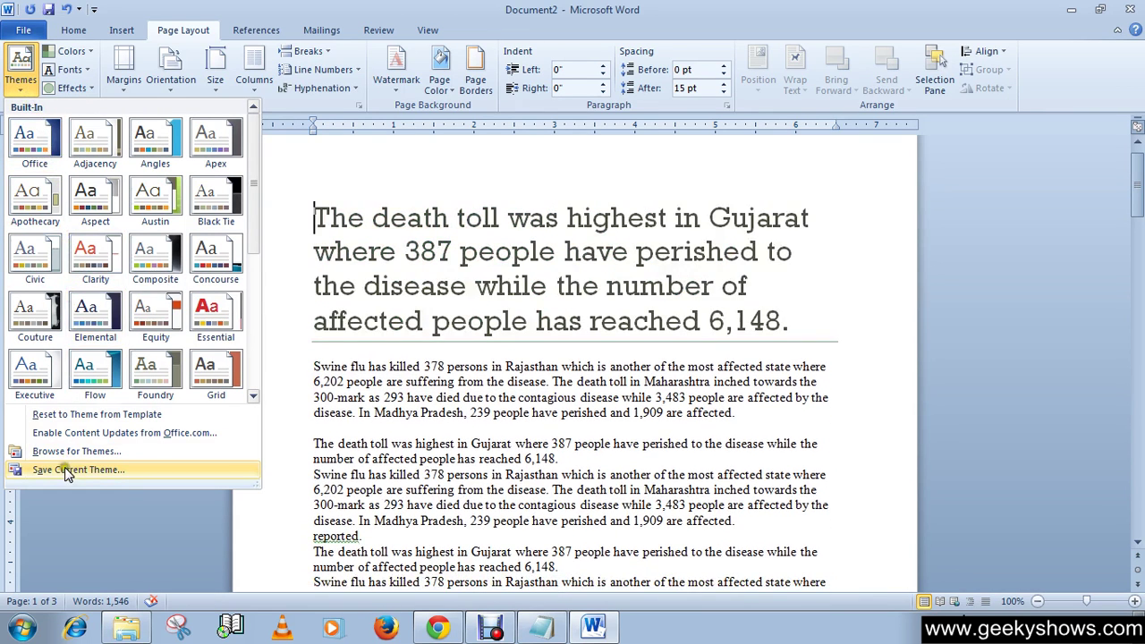
left_click(67, 471)
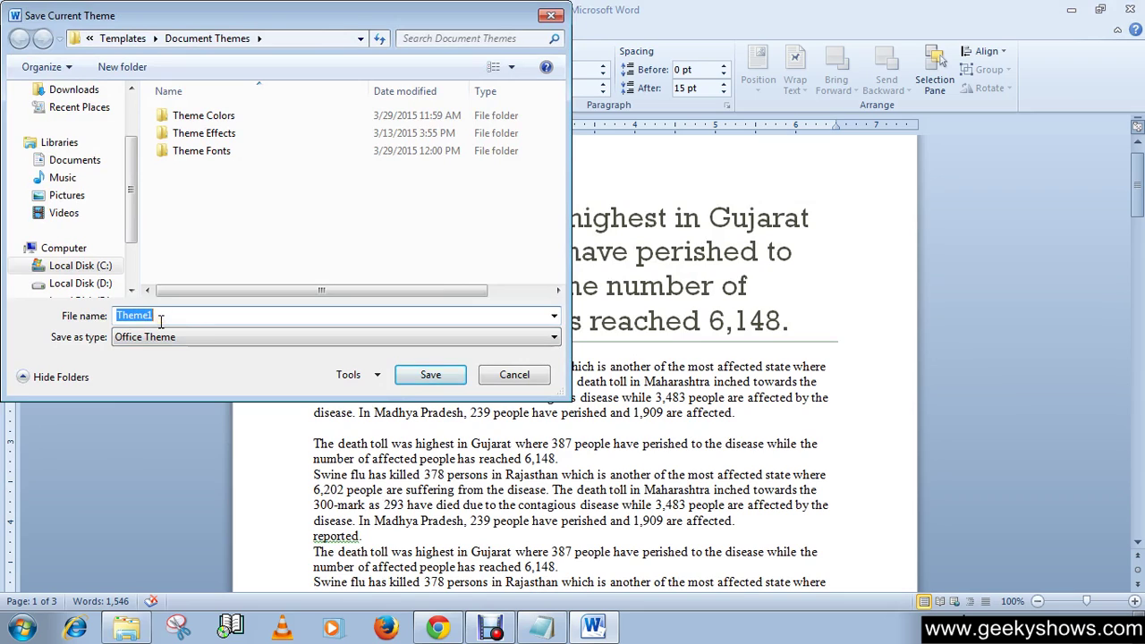
left_click(430, 375)
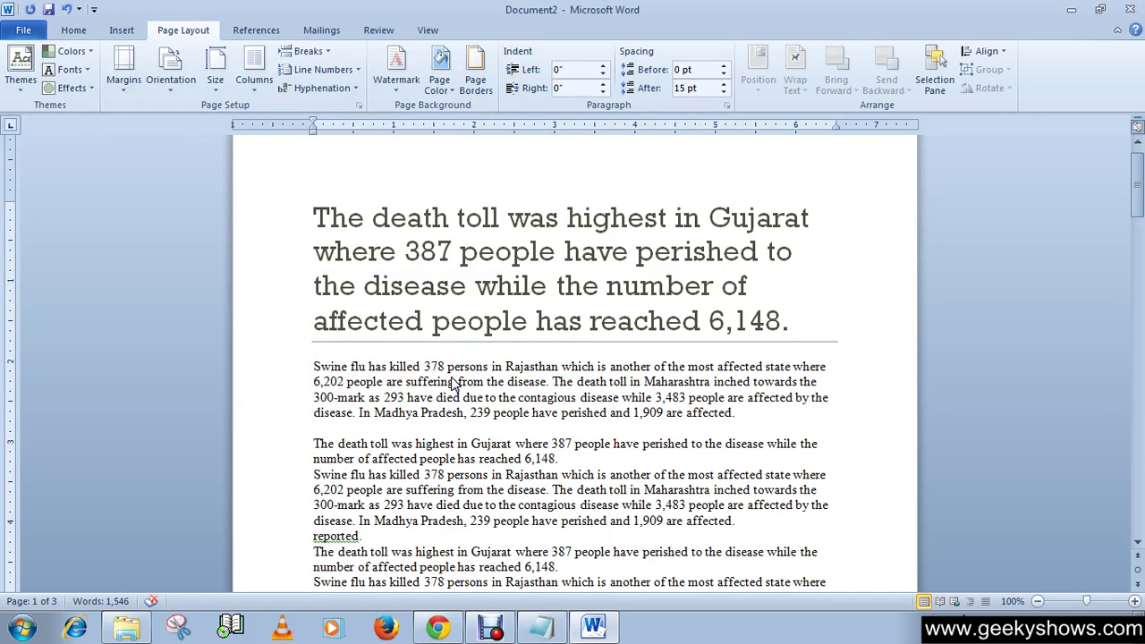
Apply the saved Theme1 and return the first paragraph to plain Normal text.
left_click(24, 92)
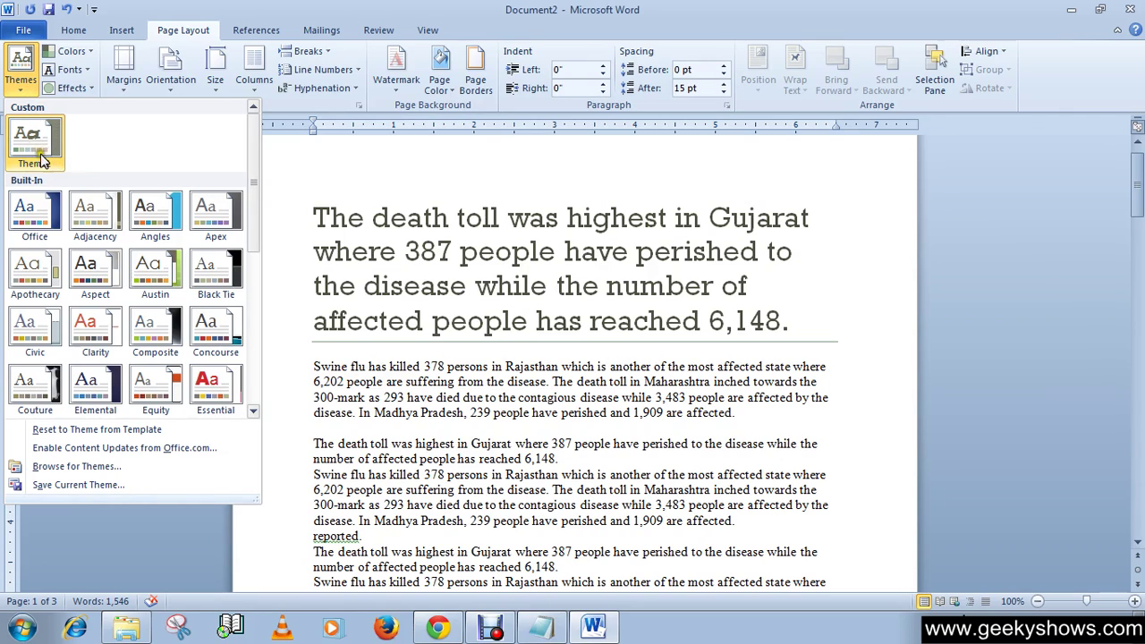
left_click(41, 160)
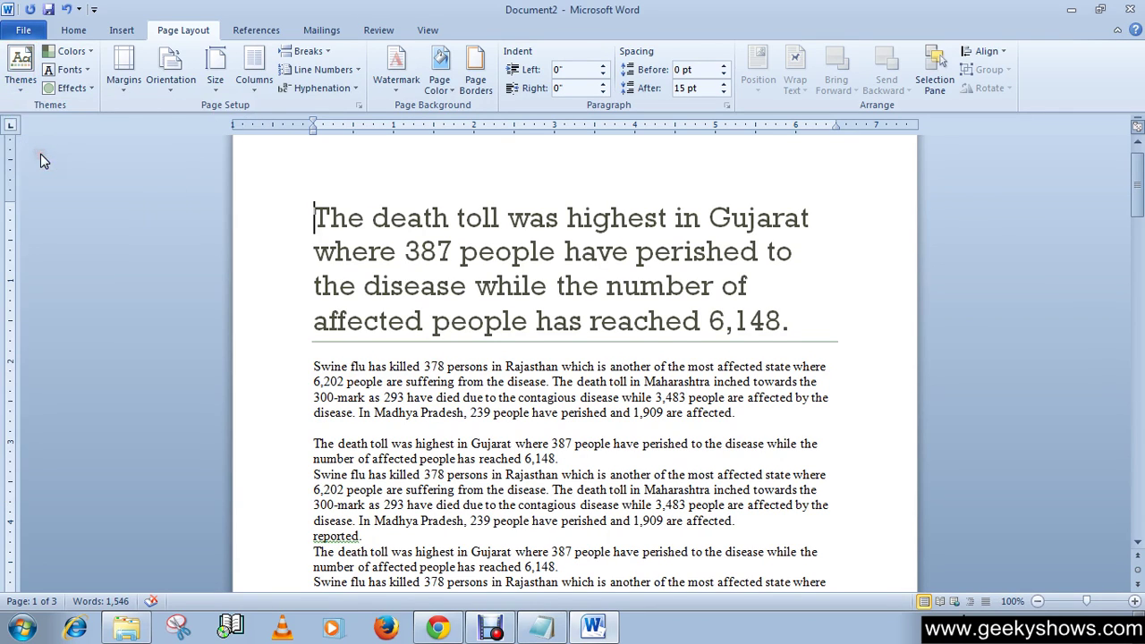
left_click(382, 226)
left_click(349, 378)
left_click(324, 162)
key("ctrl+z")
key("ctrl+z")
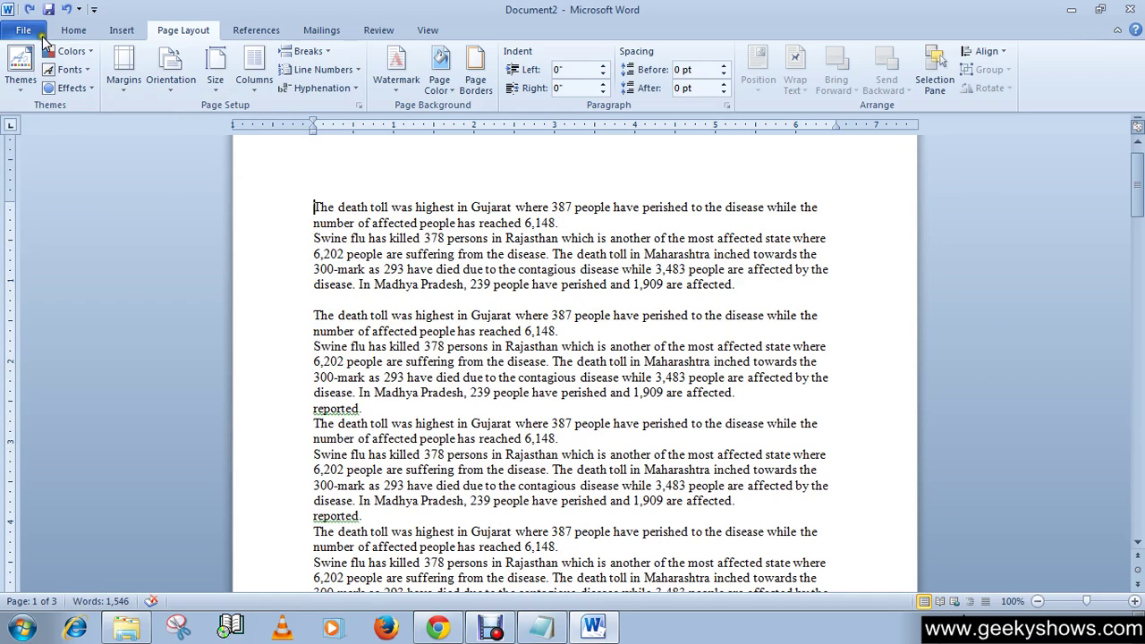
Restyle the first paragraph as Title and apply Theme1 for large grey Rockwell.
left_click(73, 30)
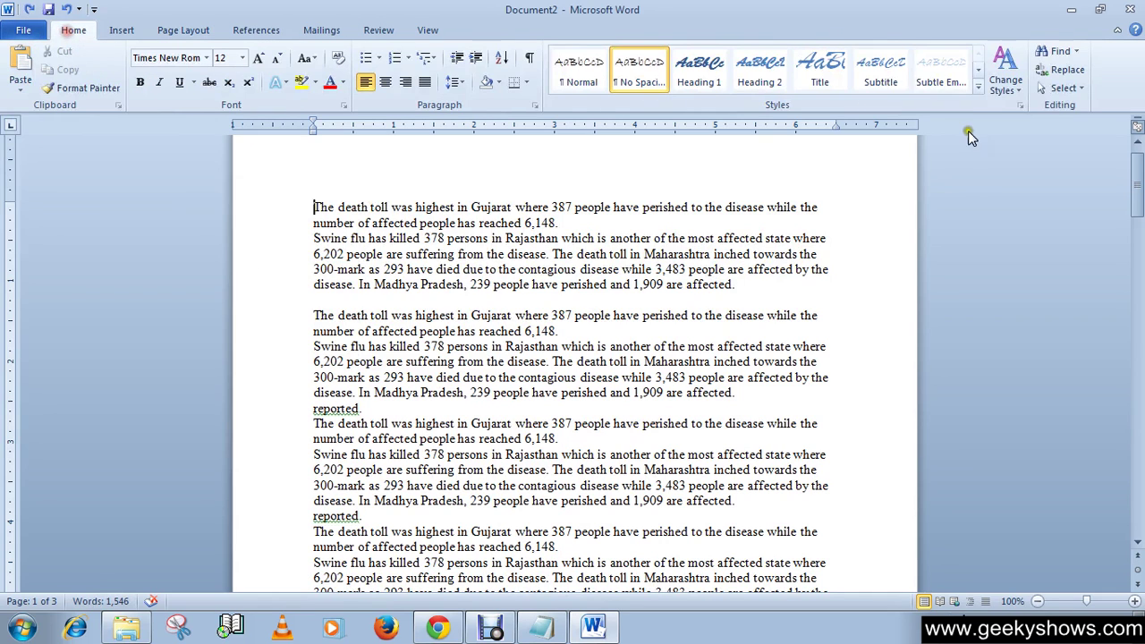
left_click(824, 80)
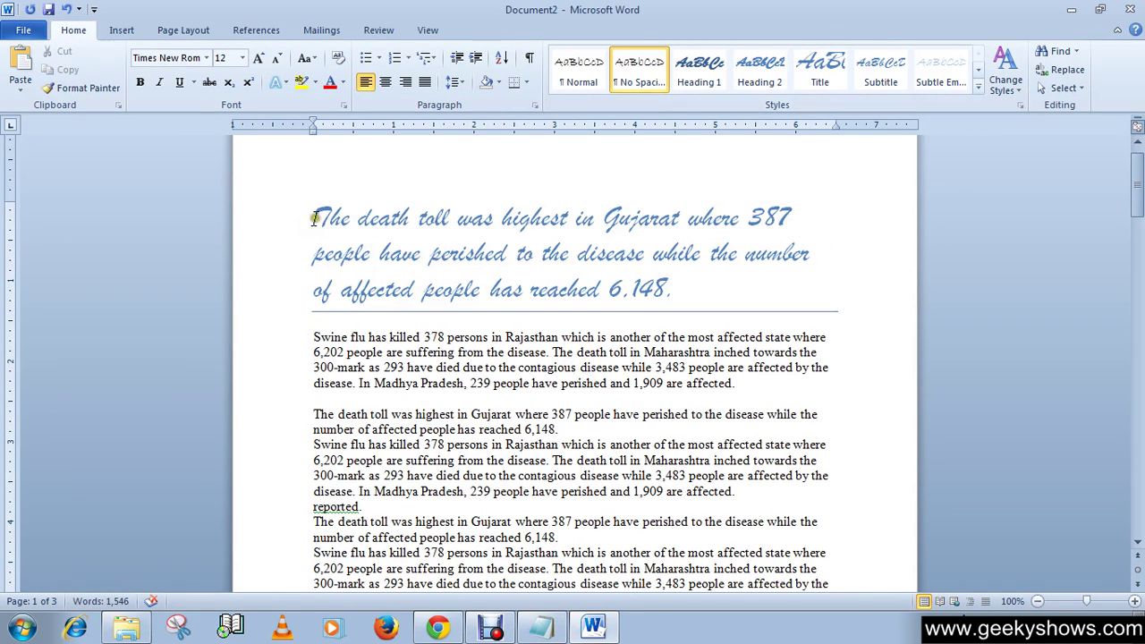
left_click(314, 220)
left_click(188, 31)
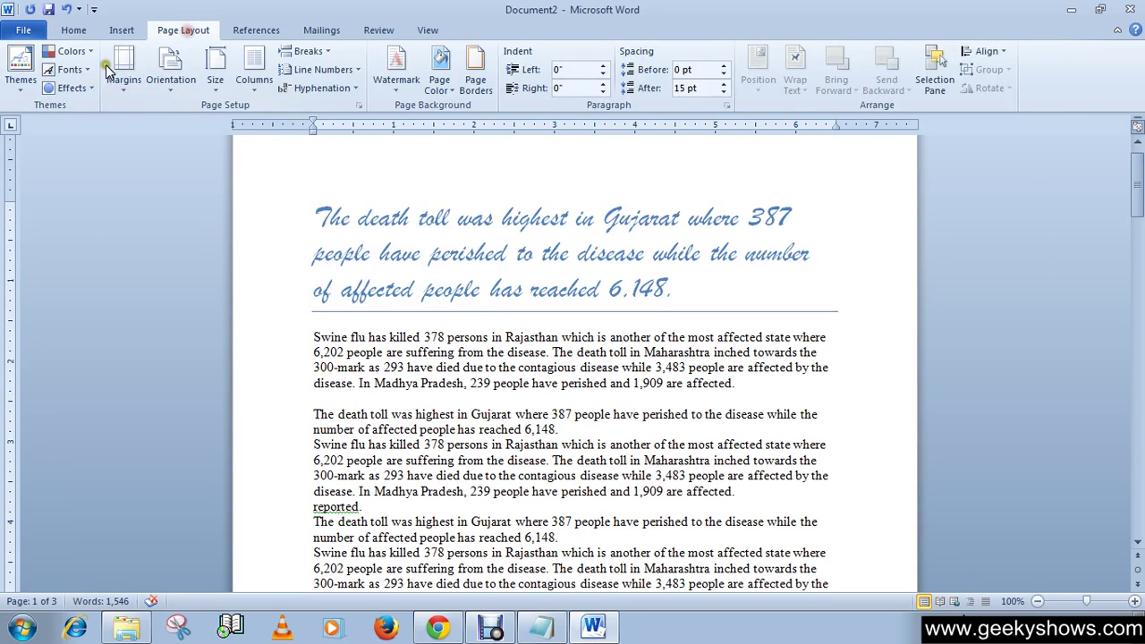
left_click(19, 70)
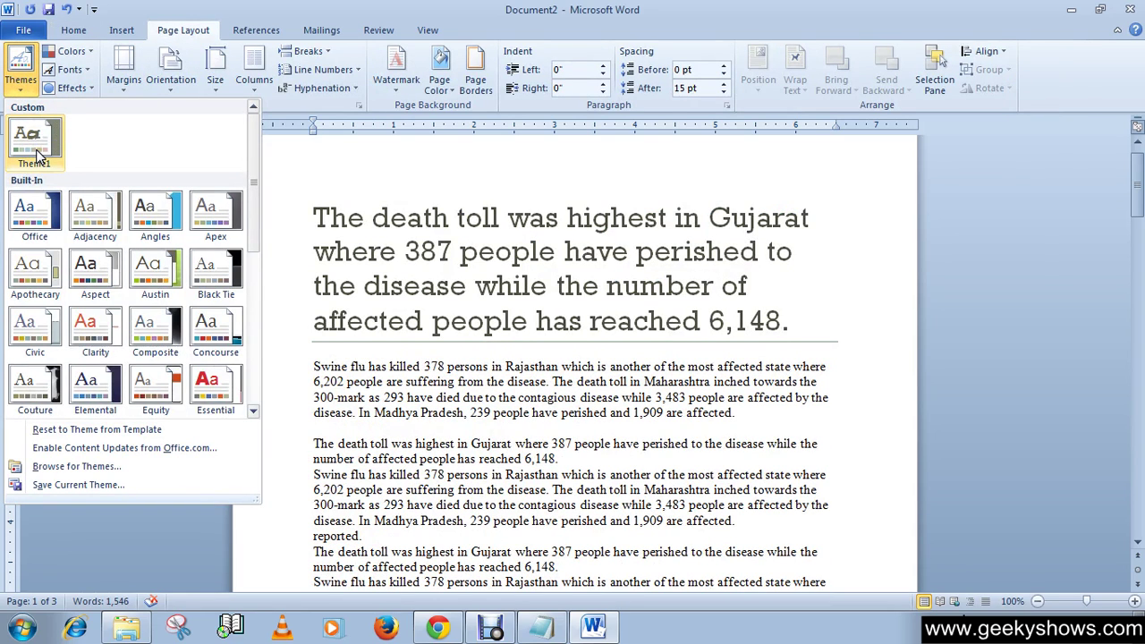
left_click(36, 156)
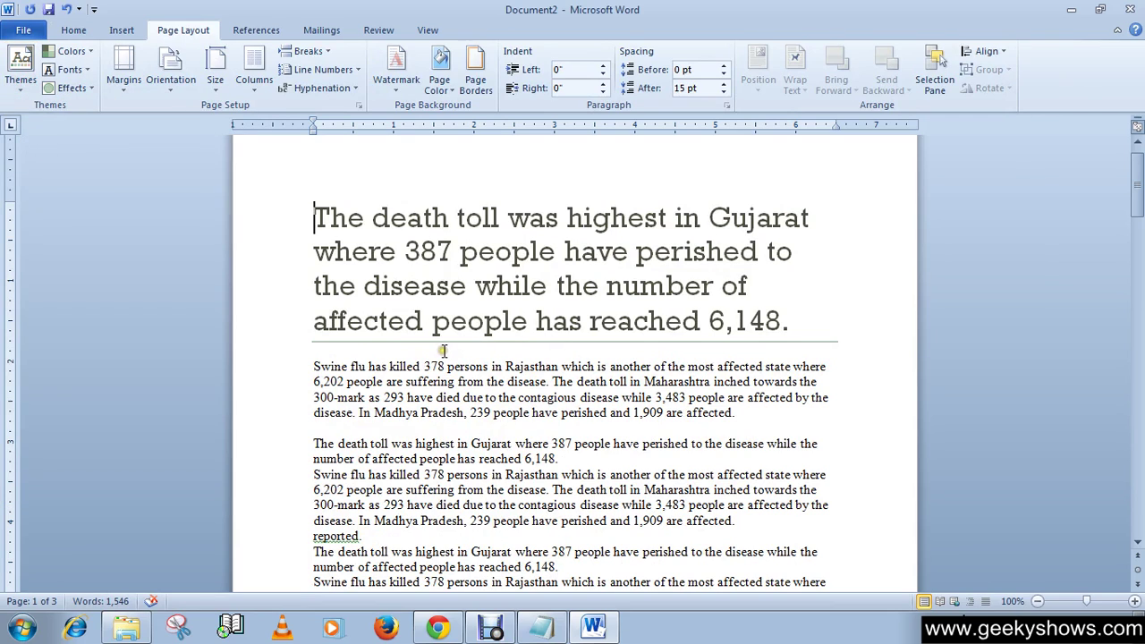